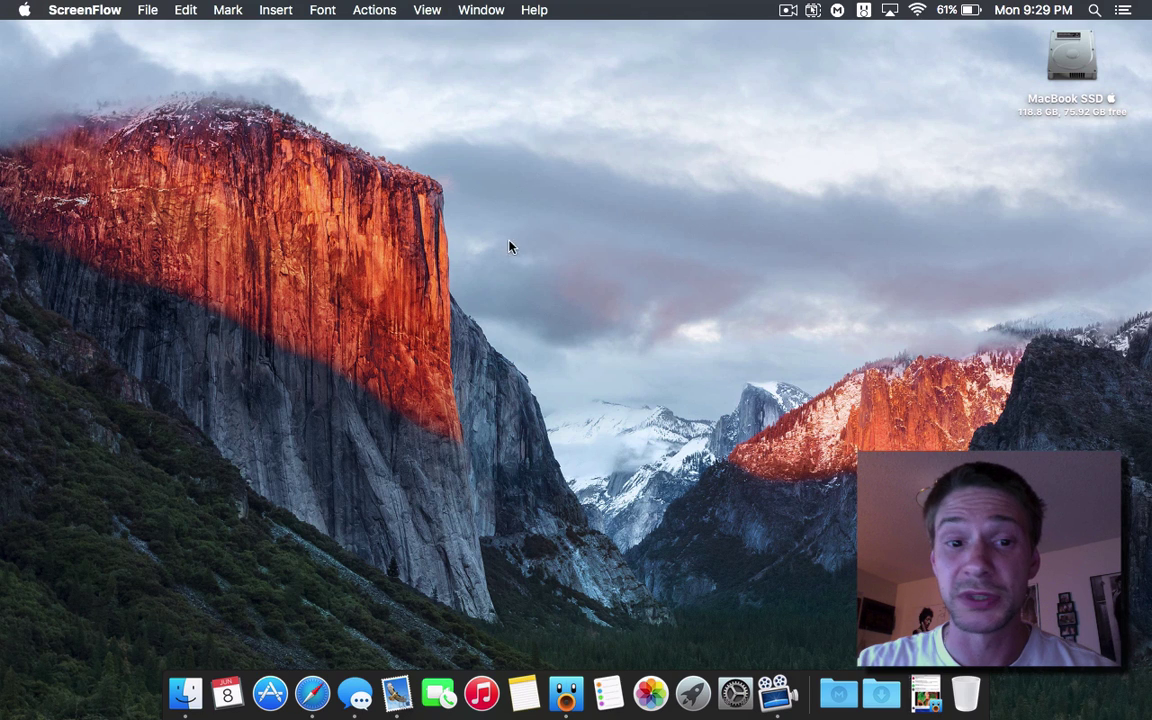
- Open Launchpad and go back to the first page of app icons
key(F4)
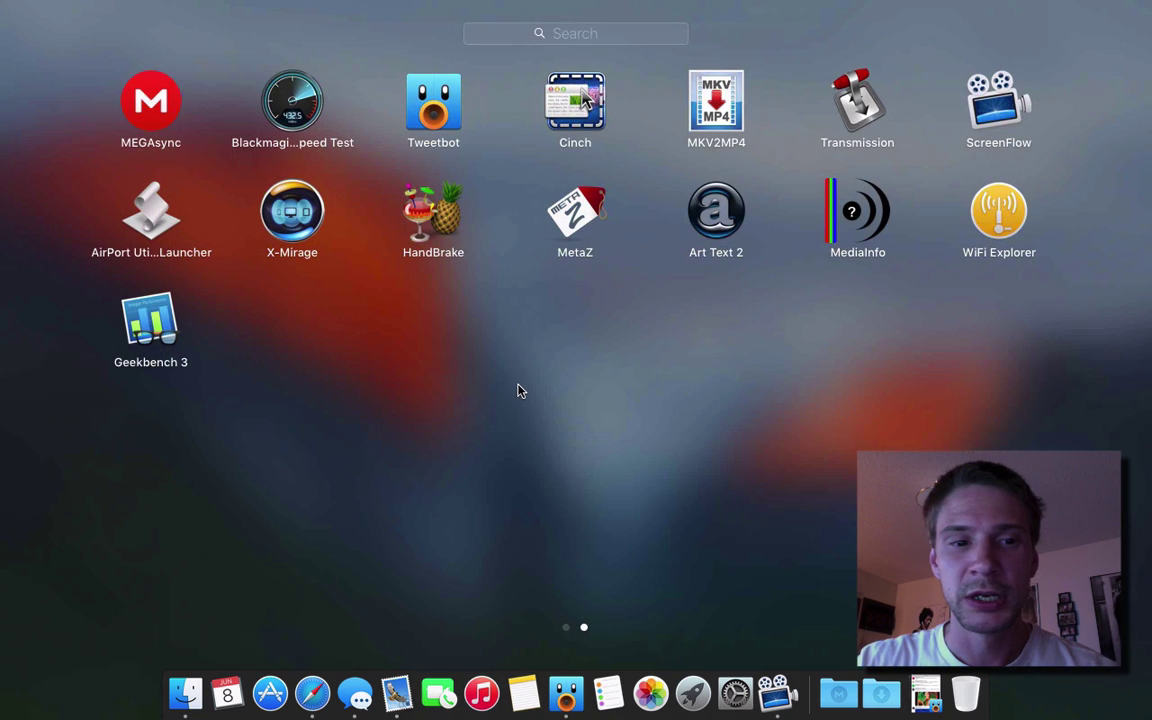
scroll(518, 390, left, 3)
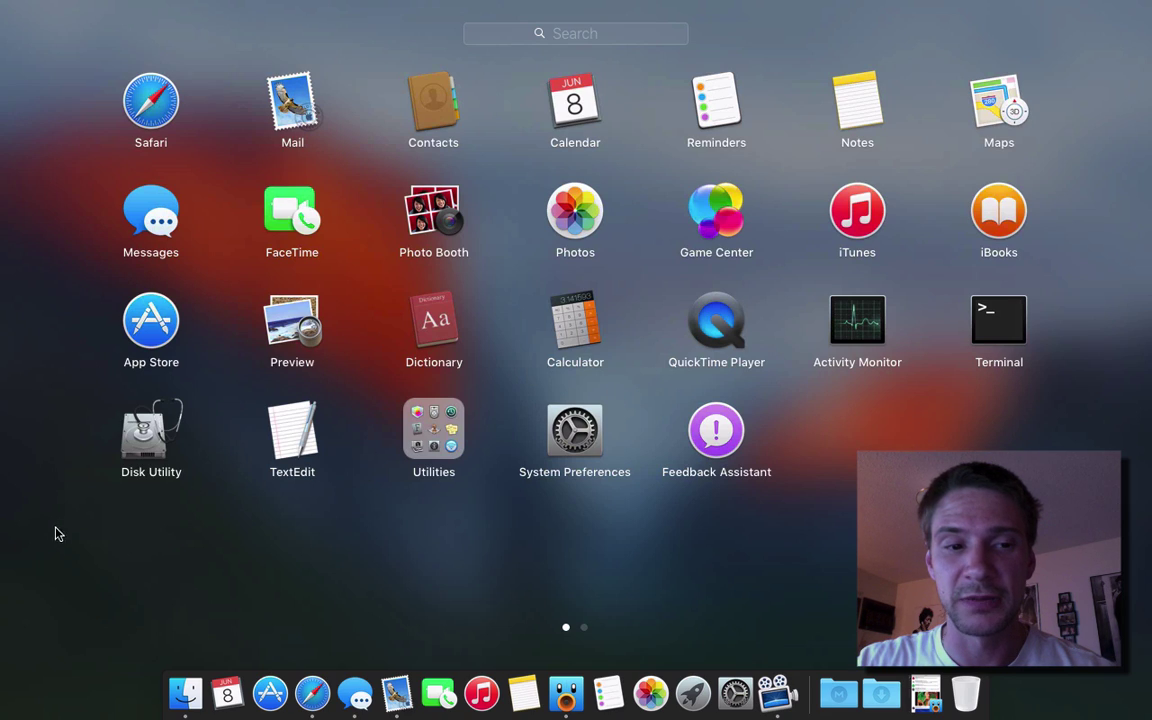
- Launch Disk Utility and move its window up and right to show the MacBook SSD's 118.8 GB overview
click(146, 436)
drag(188, 272, 320, 107)
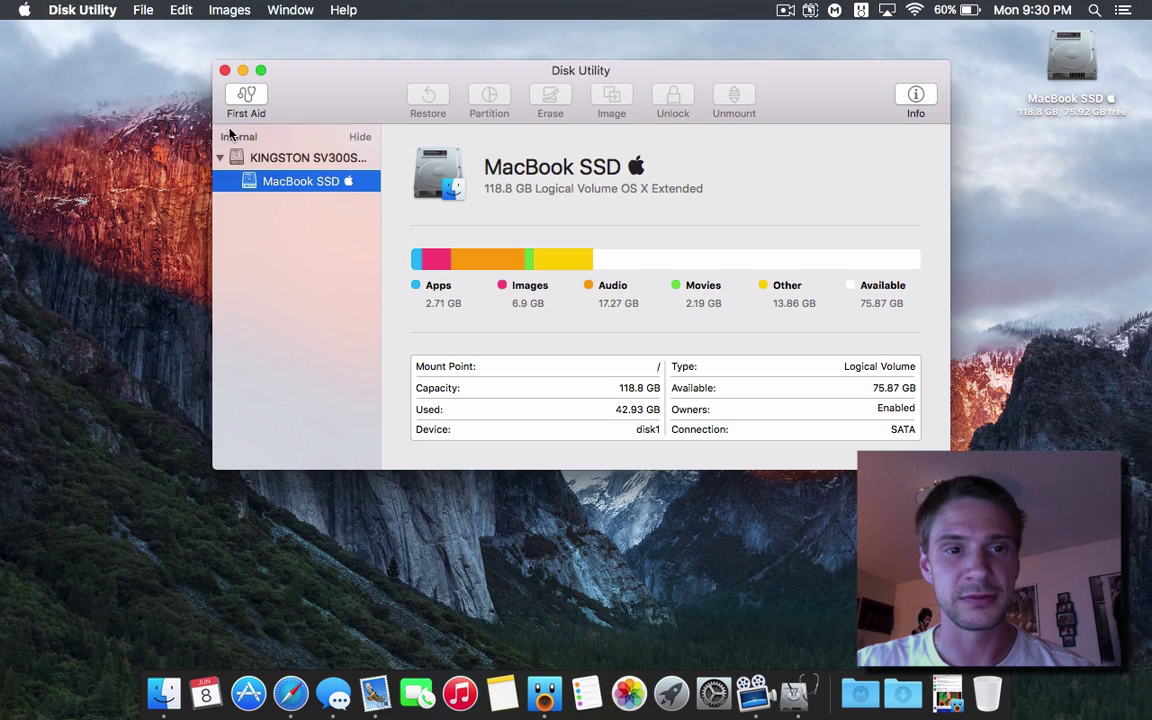
- Run First Aid on MacBook SSD with the details log shown, then close the successful report
click(250, 97)
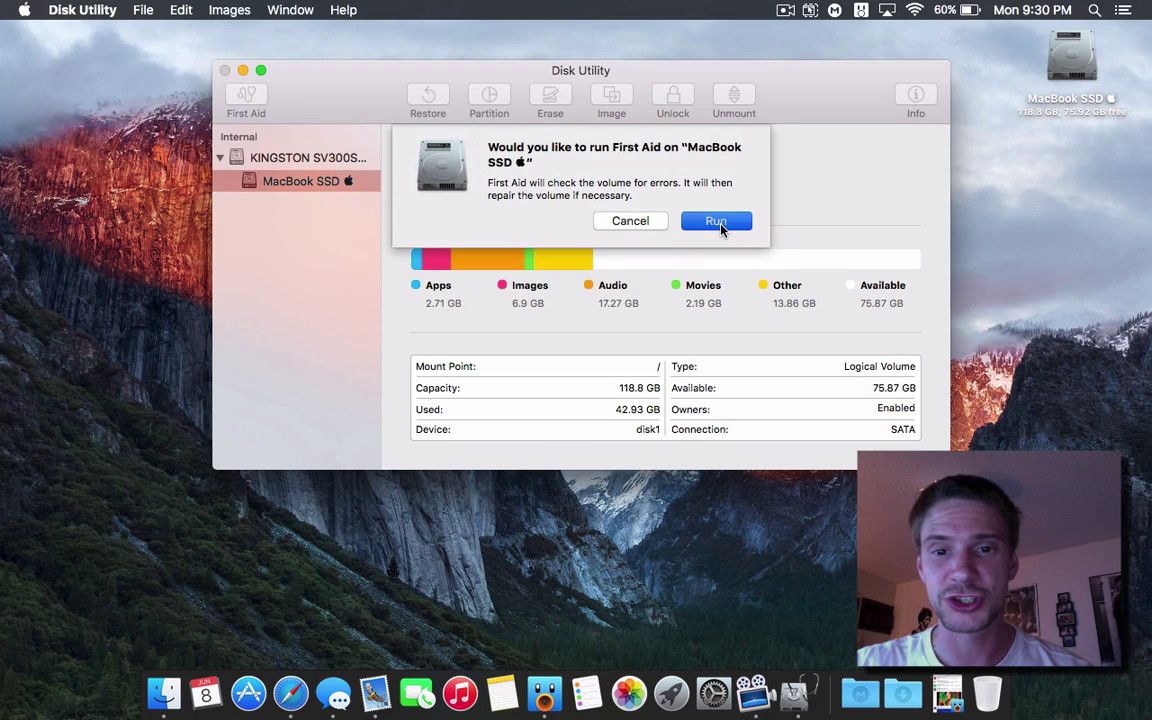
click(715, 220)
click(434, 212)
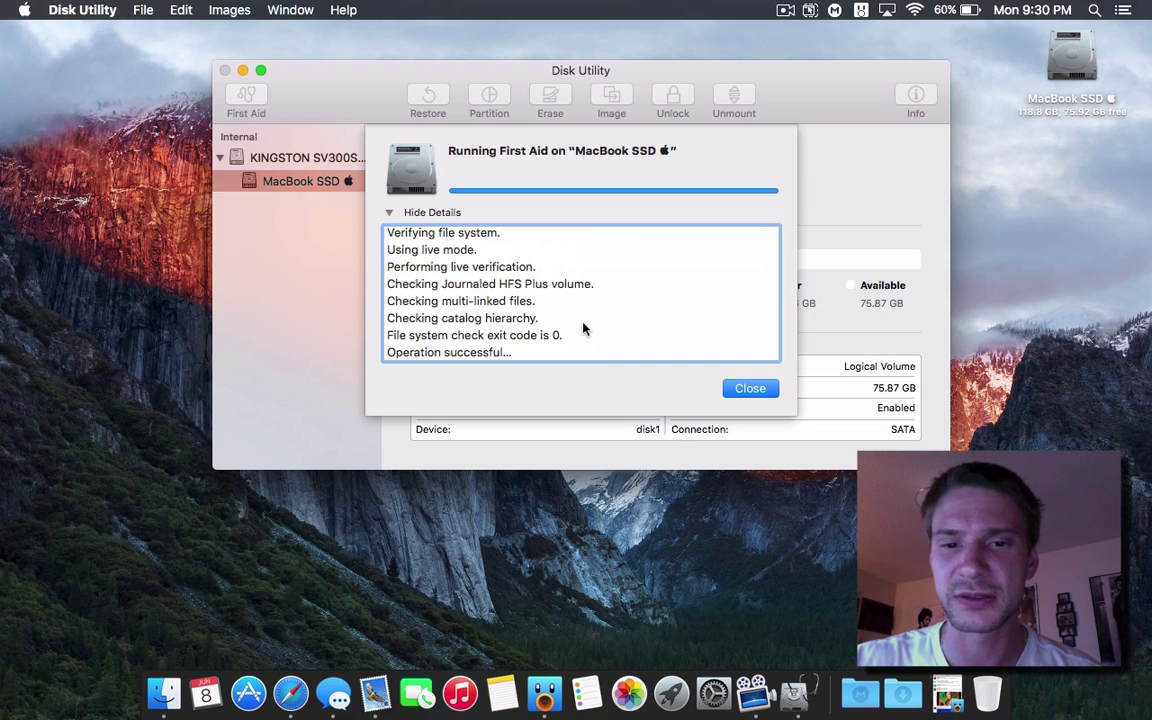
click(757, 390)
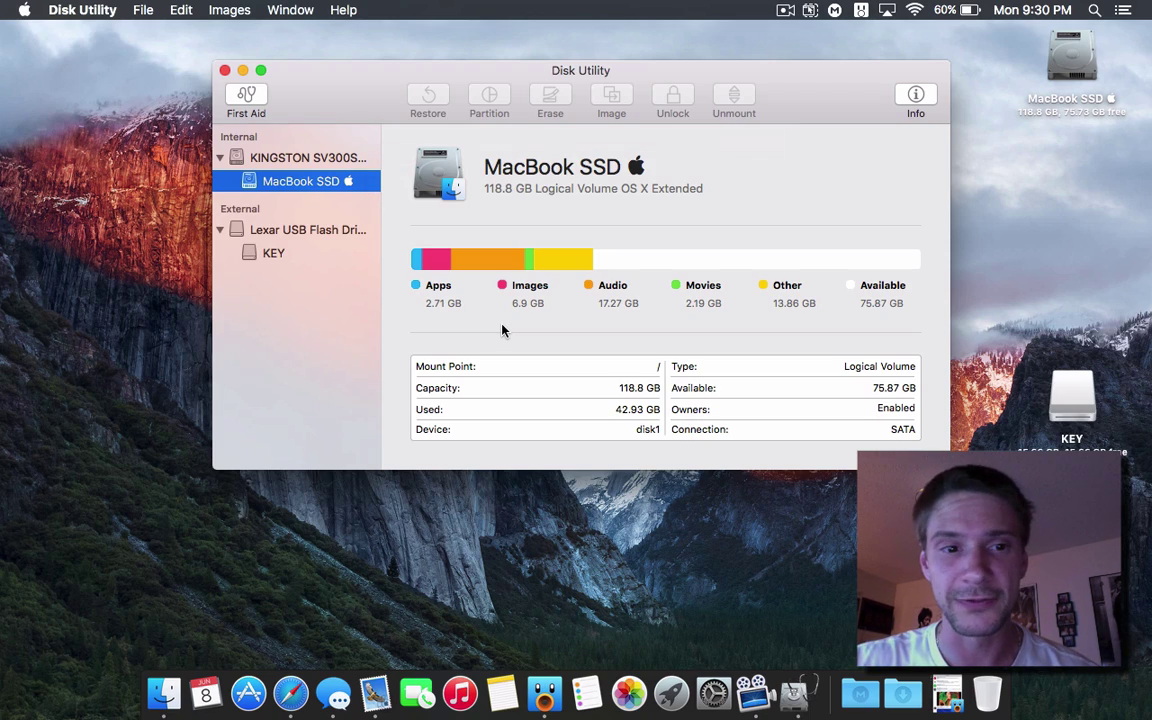
- Select the Lexar USB Flash Drive and cancel the Restore sheet without making changes
click(283, 232)
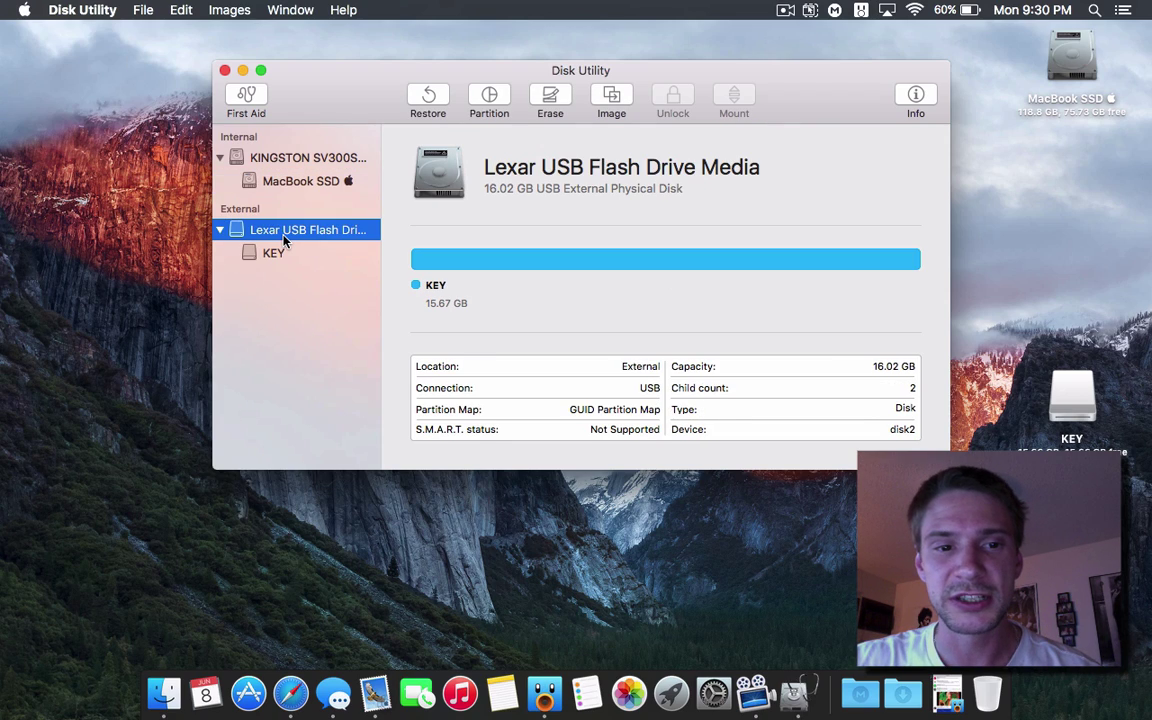
click(428, 100)
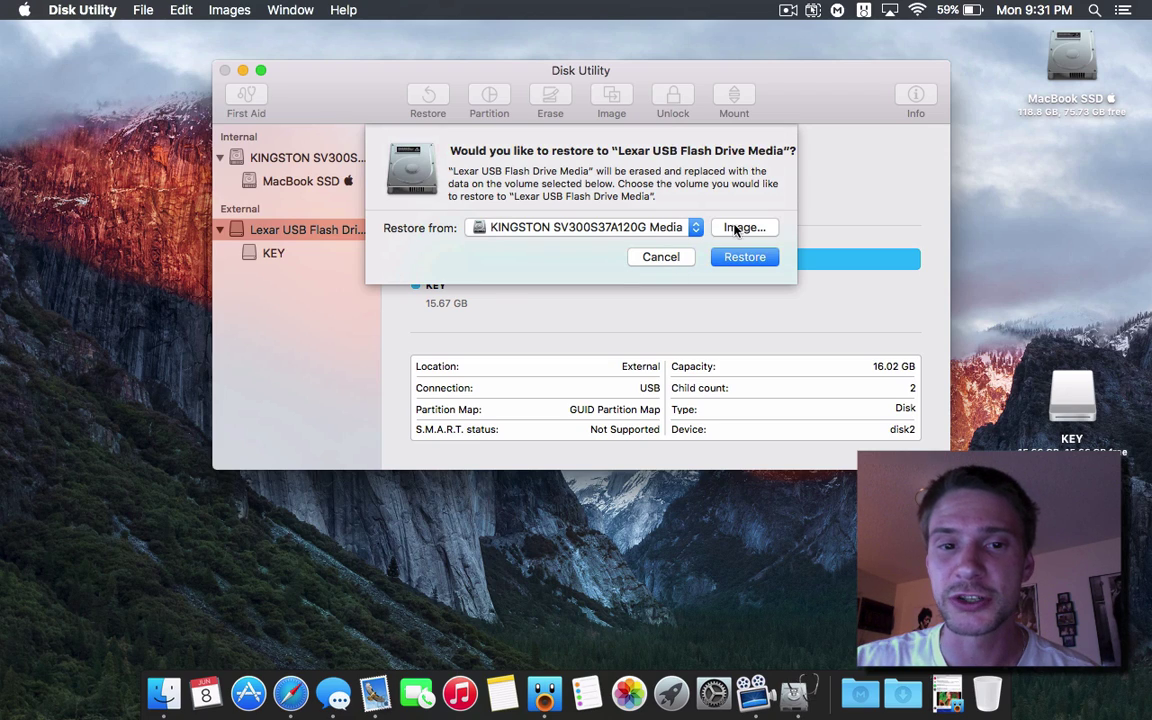
click(651, 263)
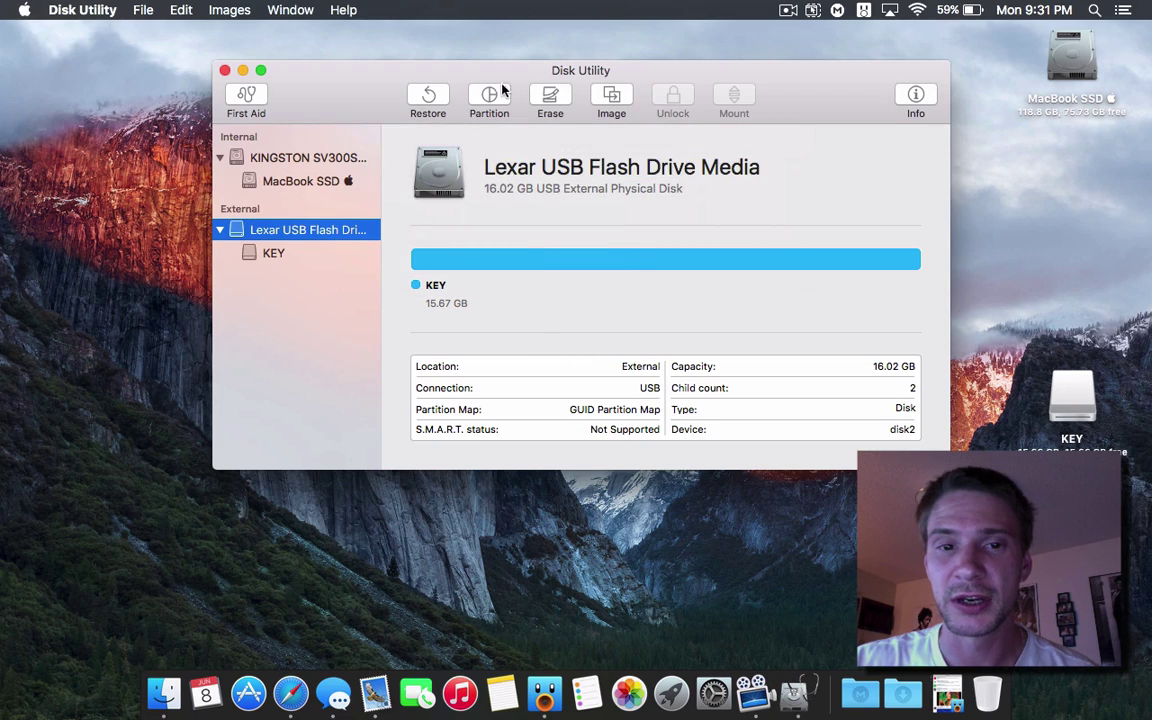
click(488, 98)
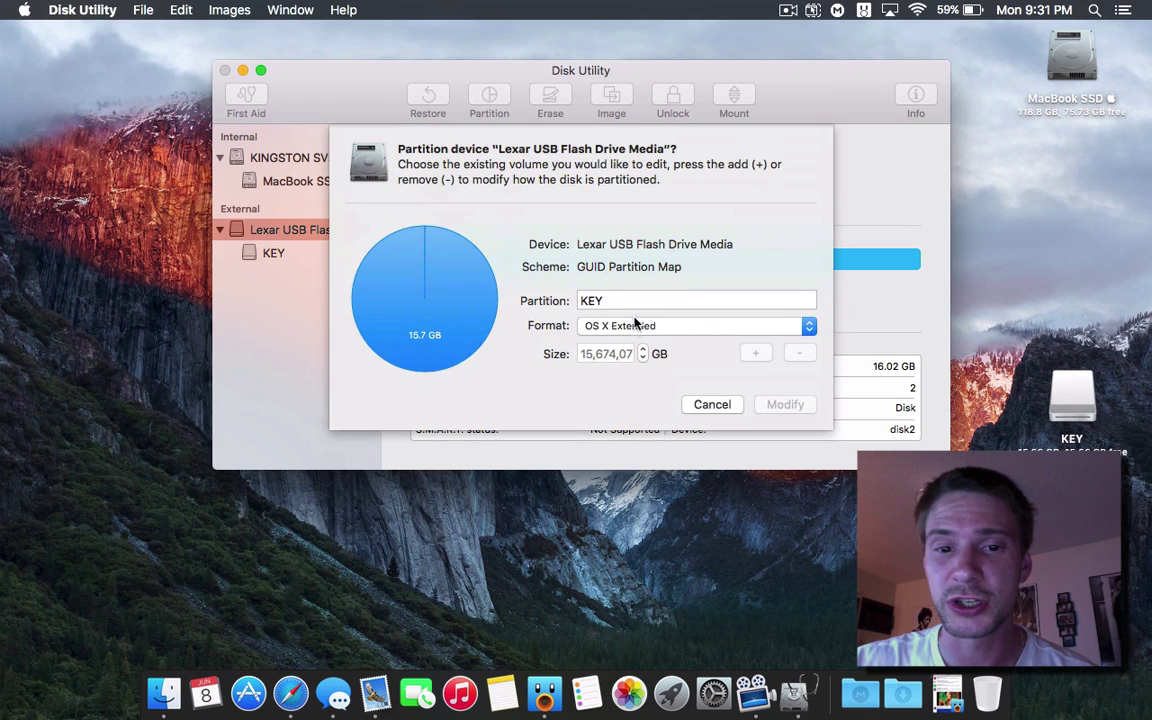
click(636, 325)
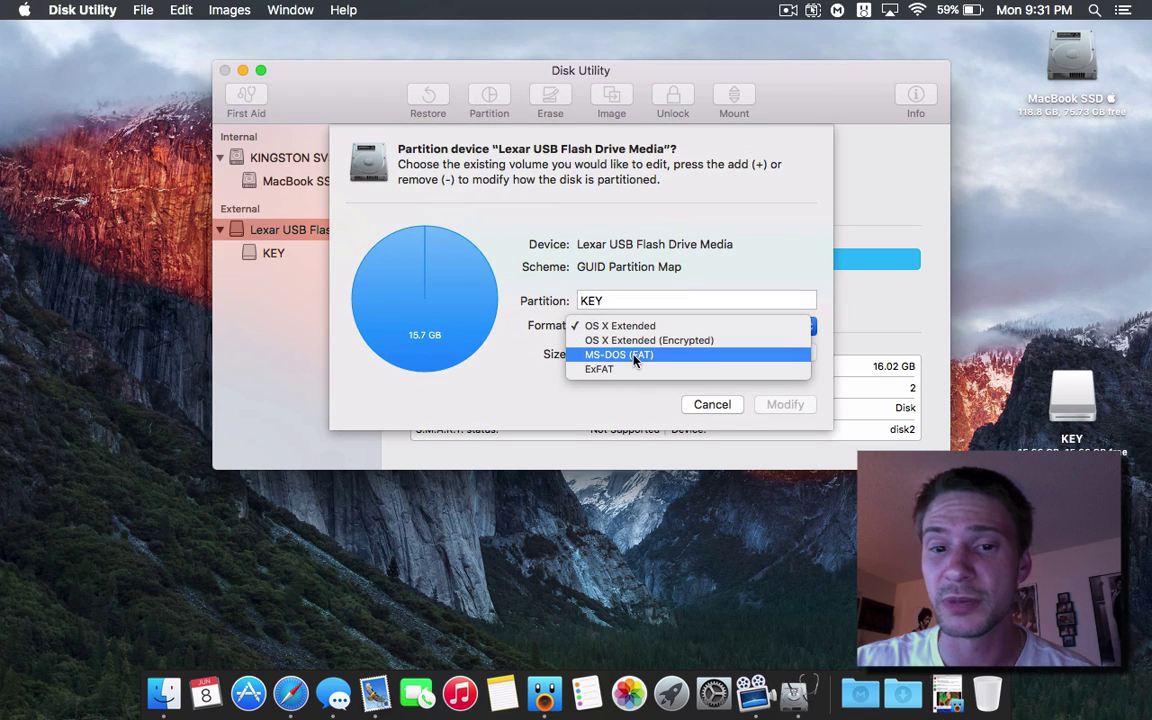
click(550, 356)
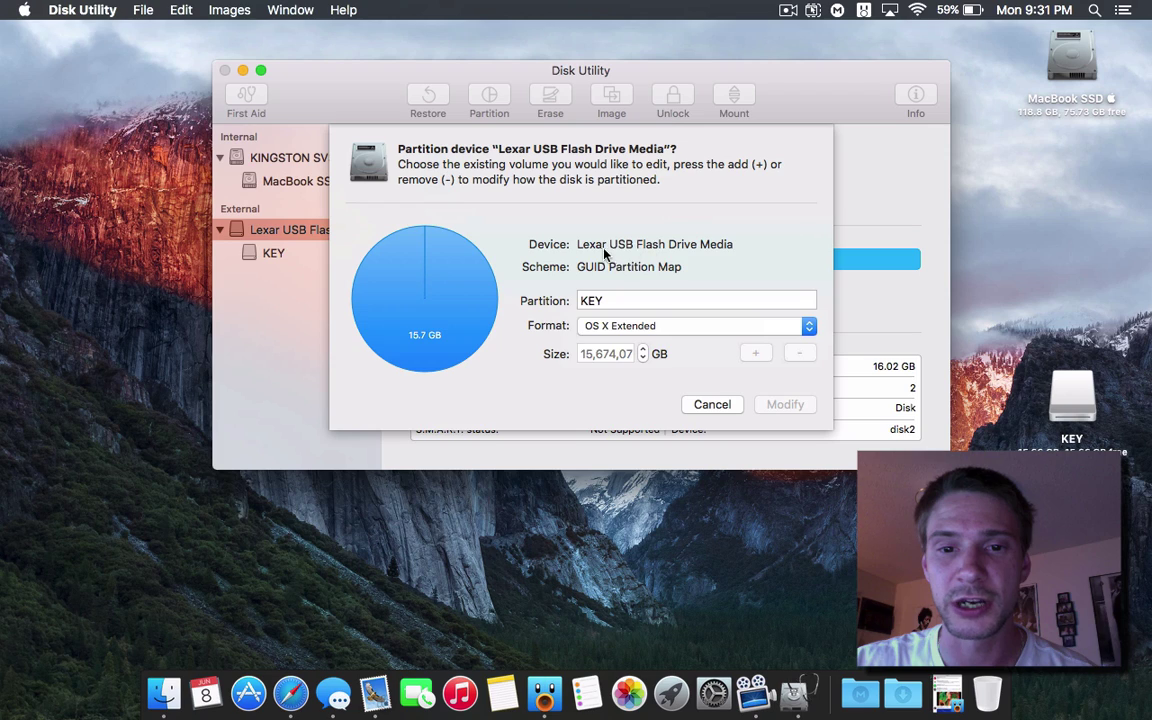
click(712, 405)
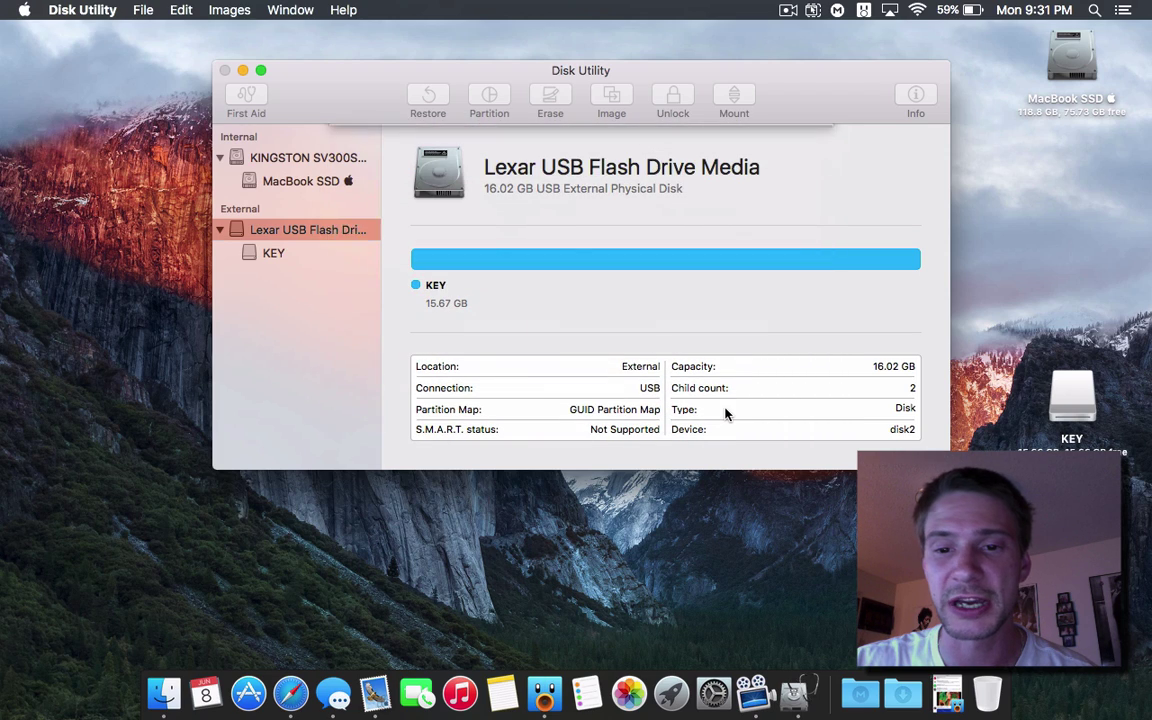
click(611, 97)
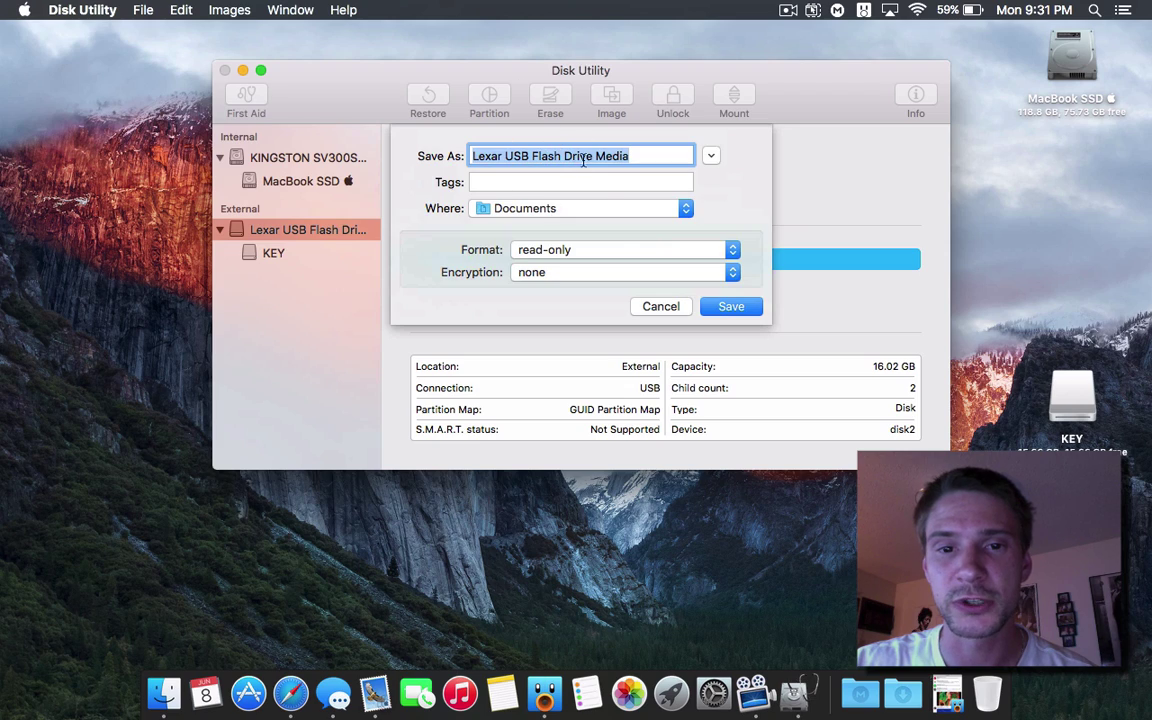
- Cancel the disk image save, erase KEY as OS X Extended keeping the name KEY, then reselect the Lexar drive
click(645, 306)
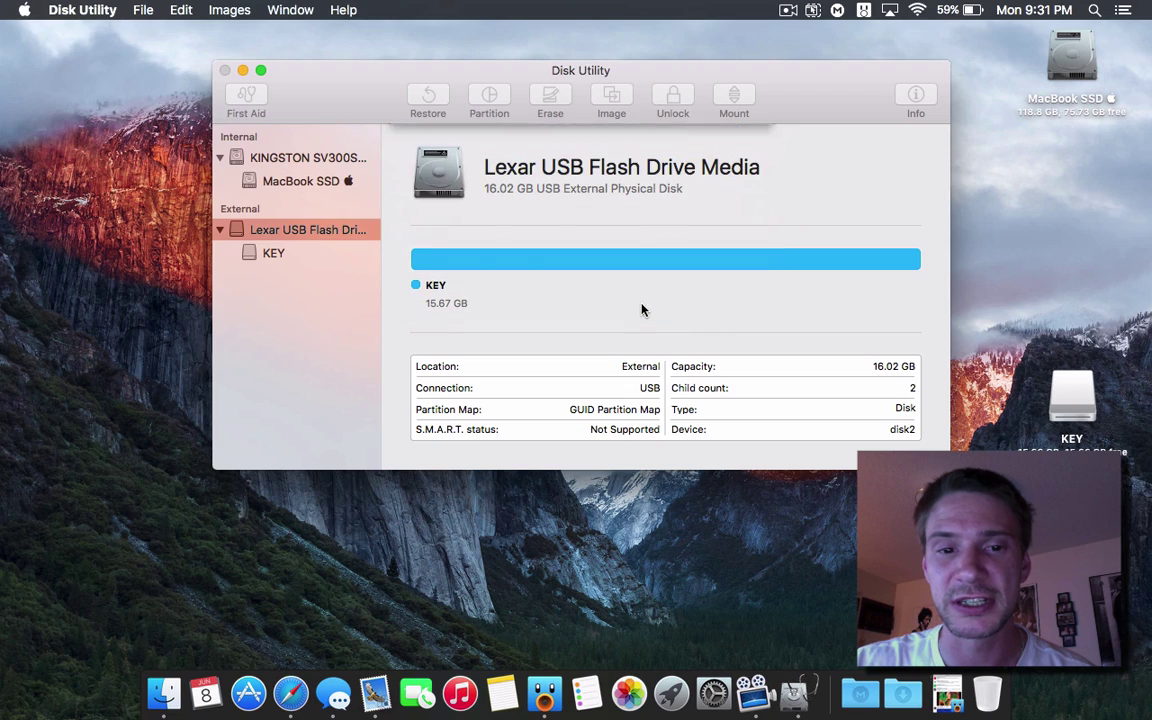
click(300, 254)
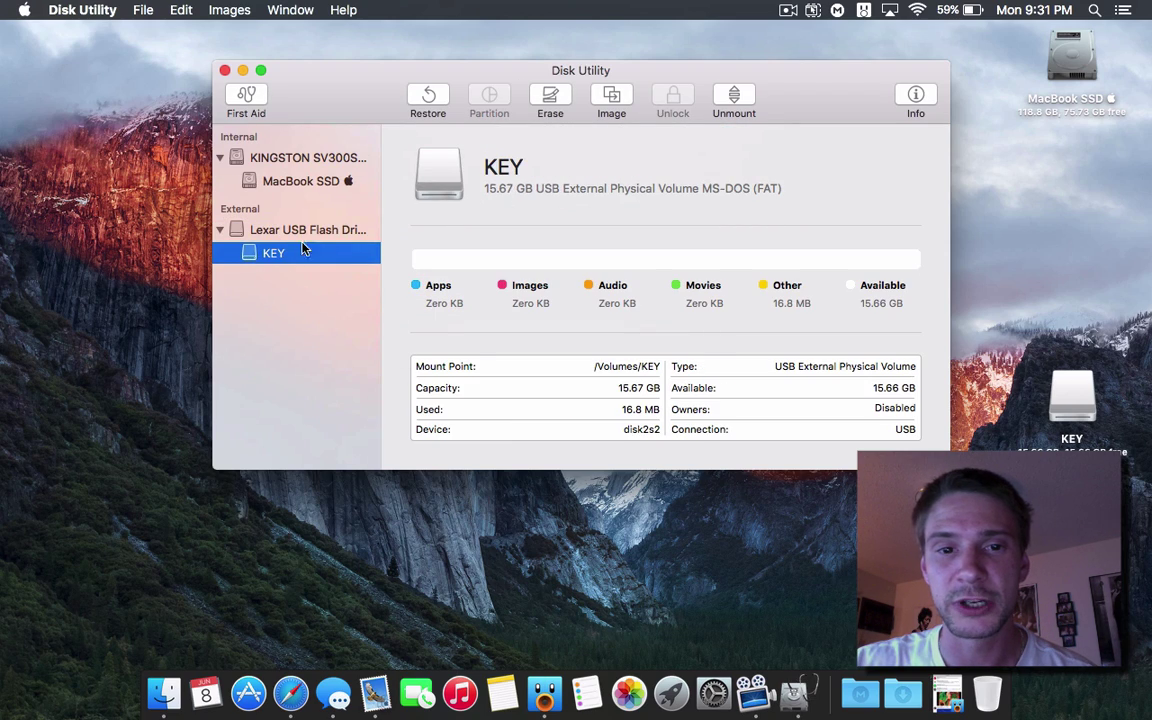
click(549, 96)
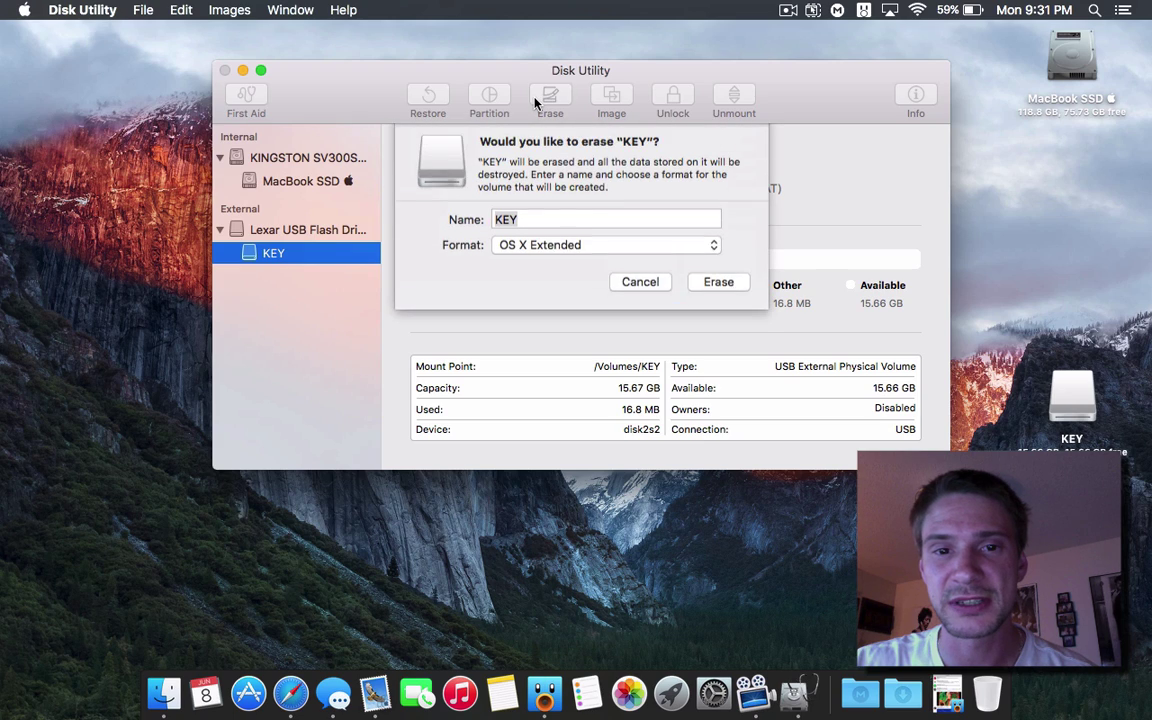
click(622, 262)
click(621, 260)
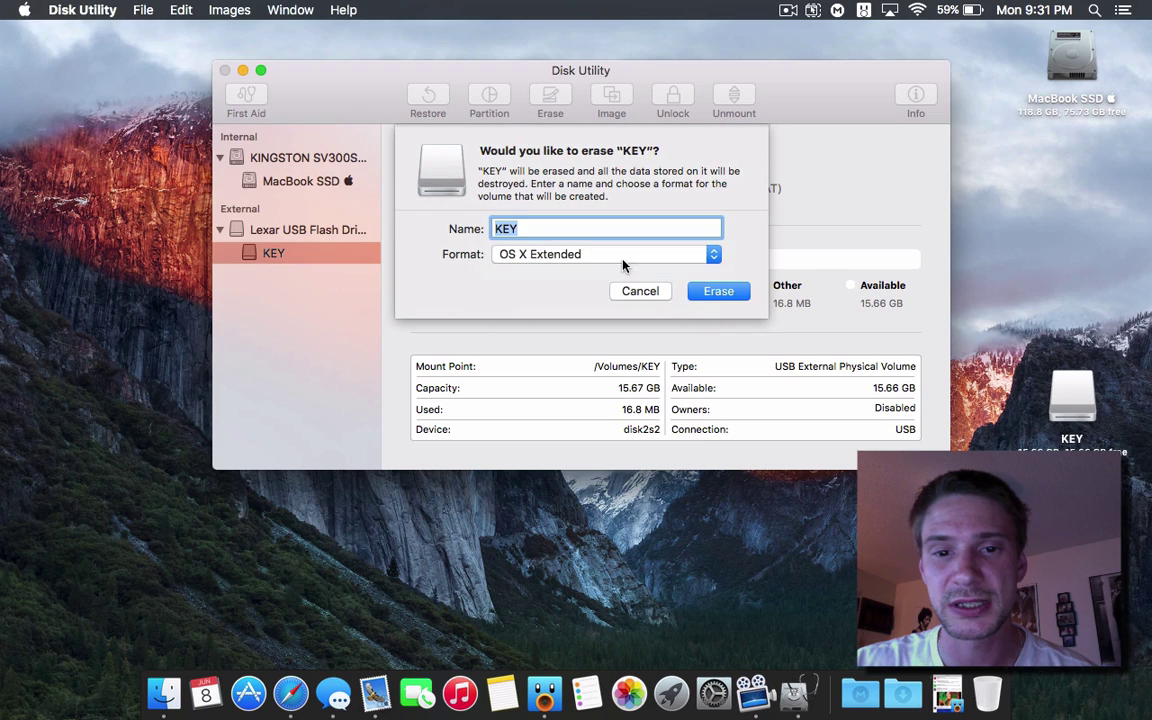
click(726, 298)
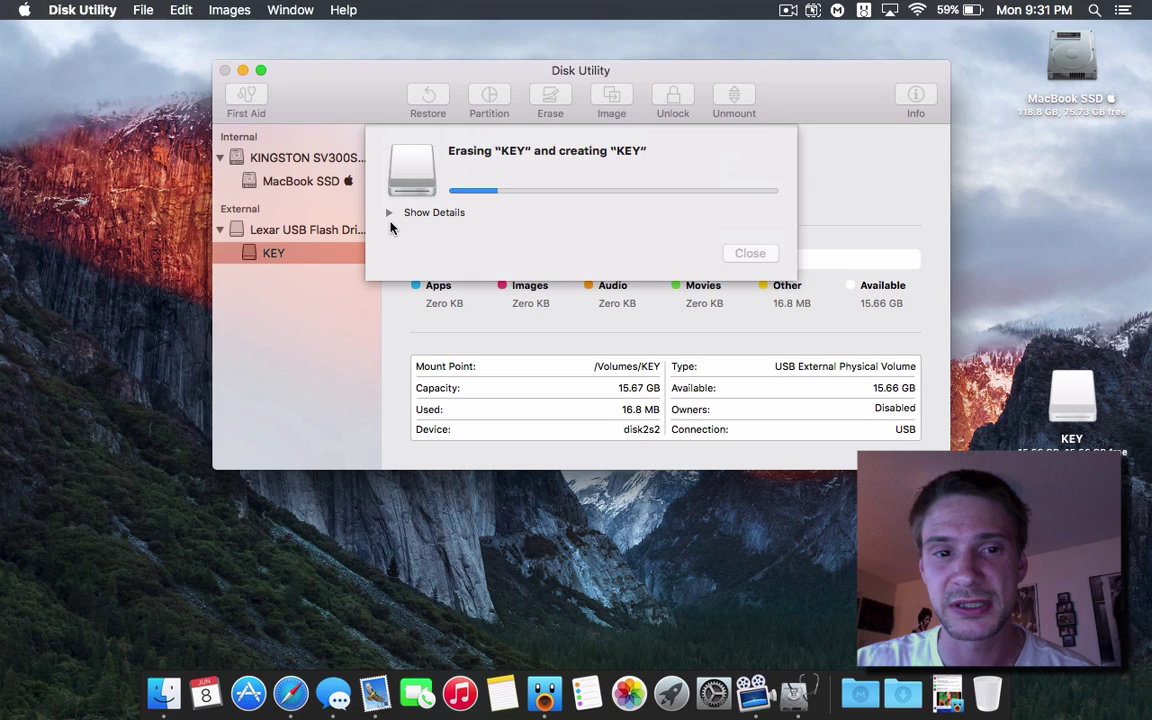
click(390, 212)
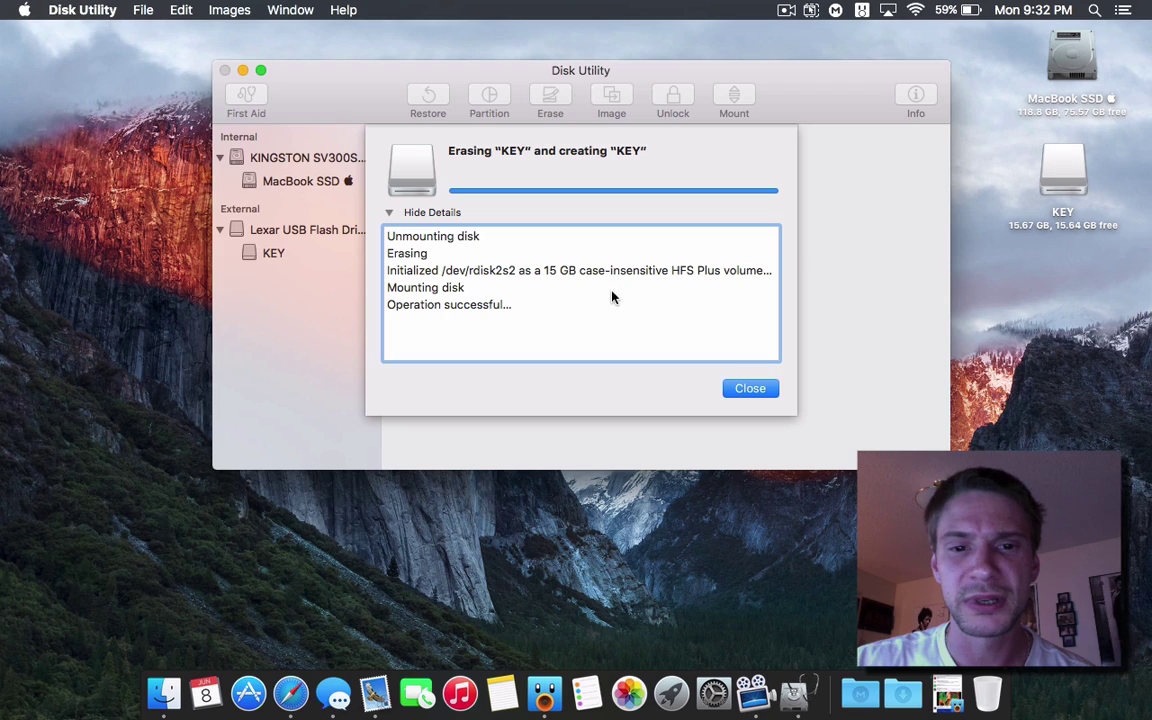
click(750, 390)
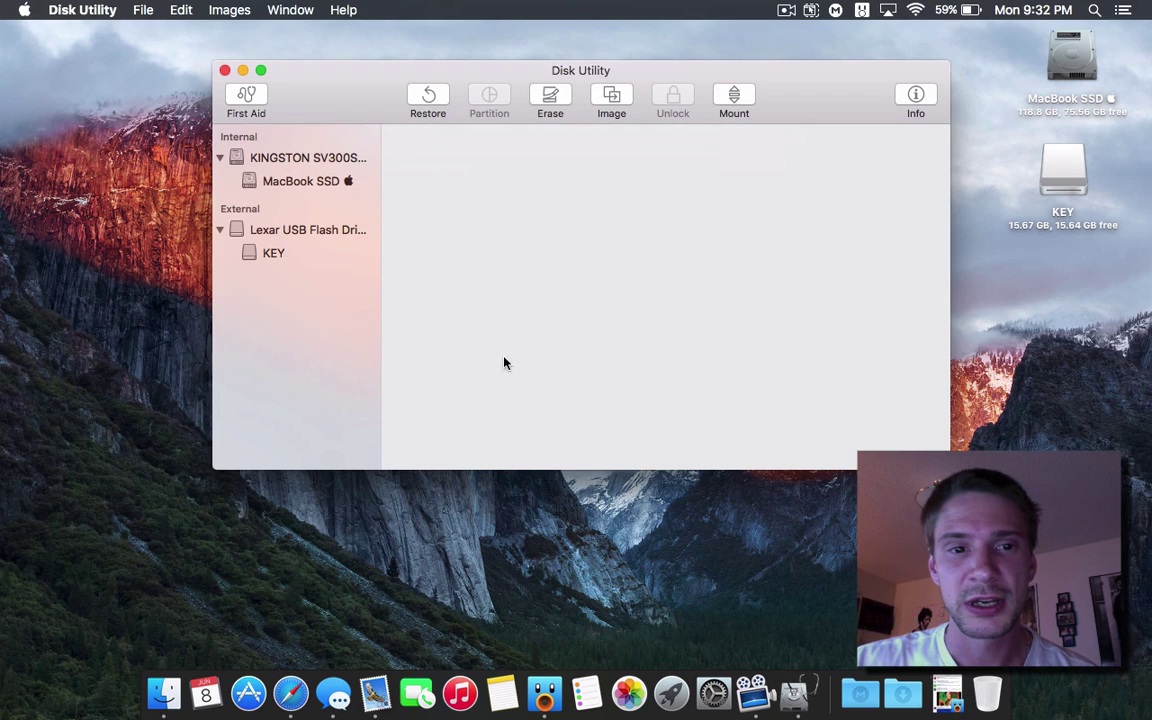
click(262, 232)
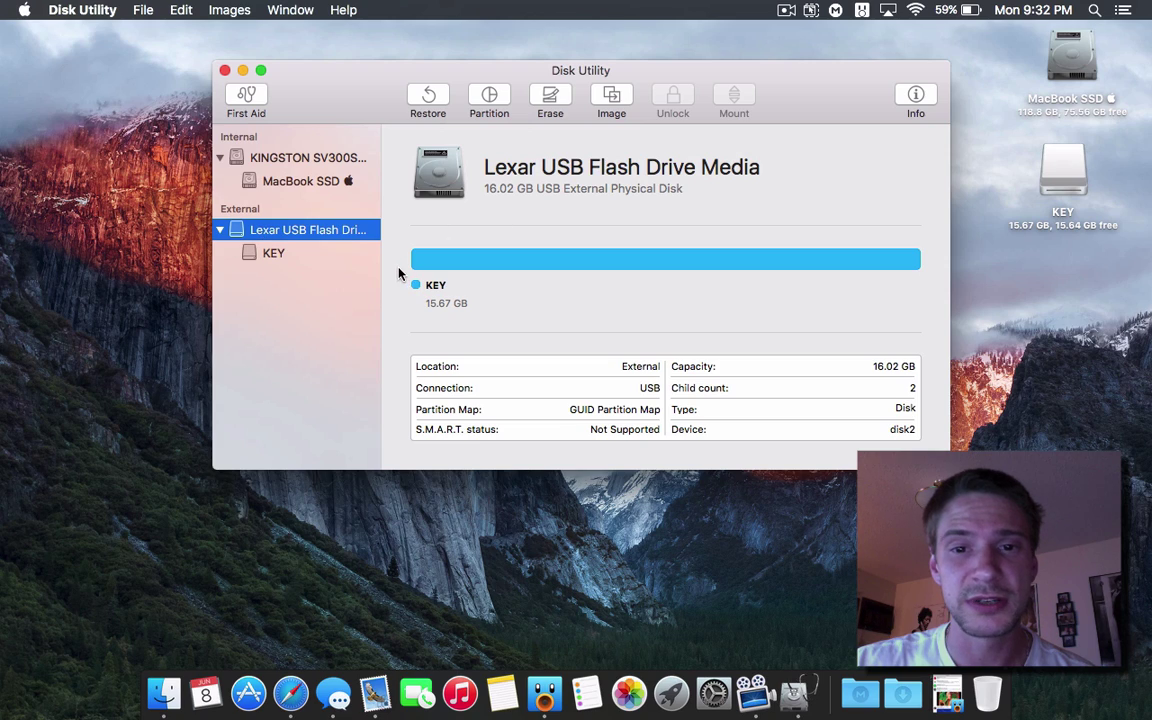
- Open the Info window for MacBook SSD, then move and resize it higher on screen
click(300, 181)
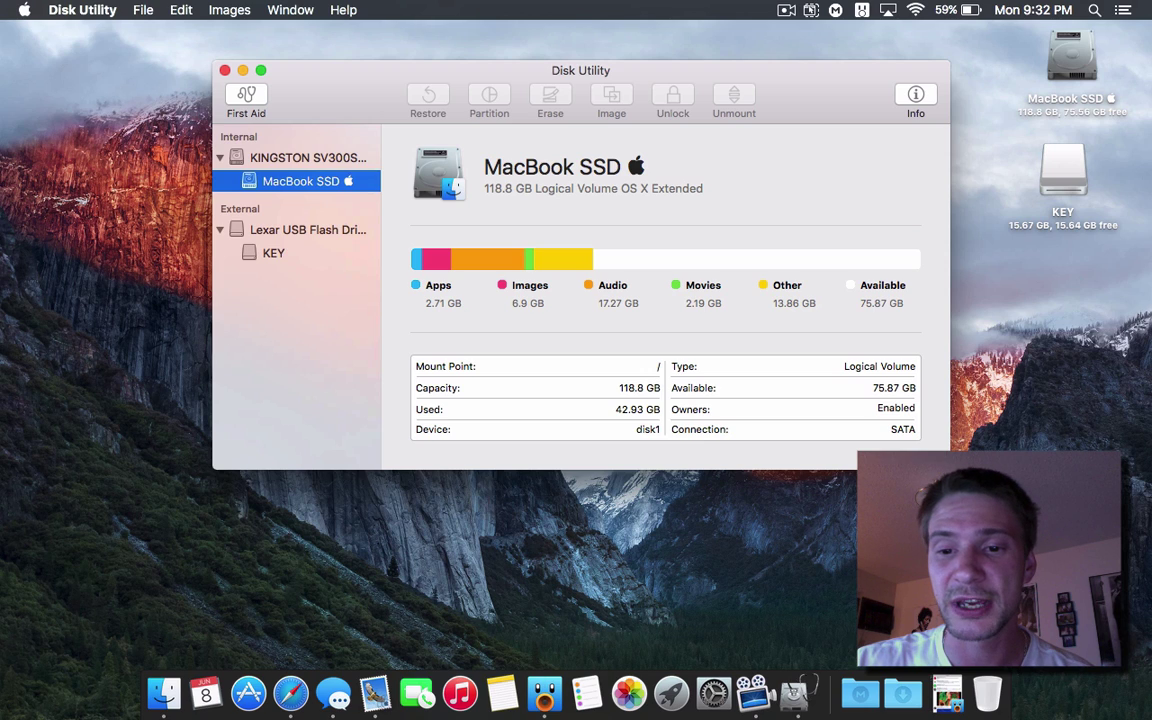
click(915, 95)
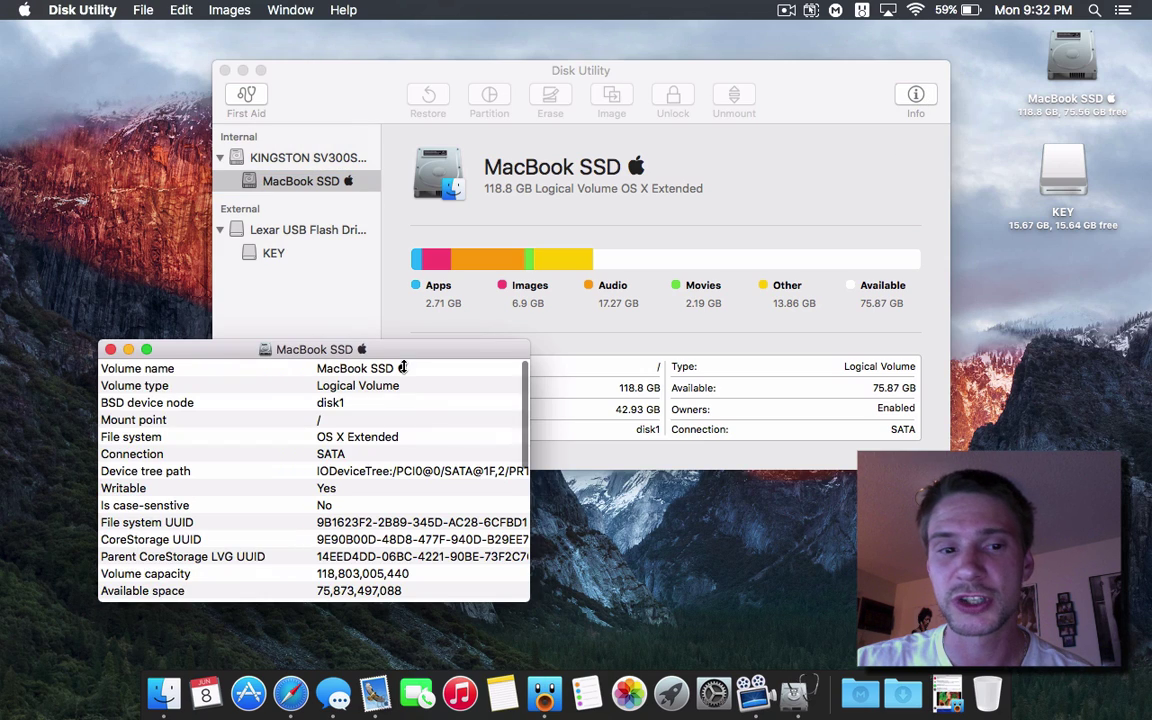
drag(369, 351, 732, 250)
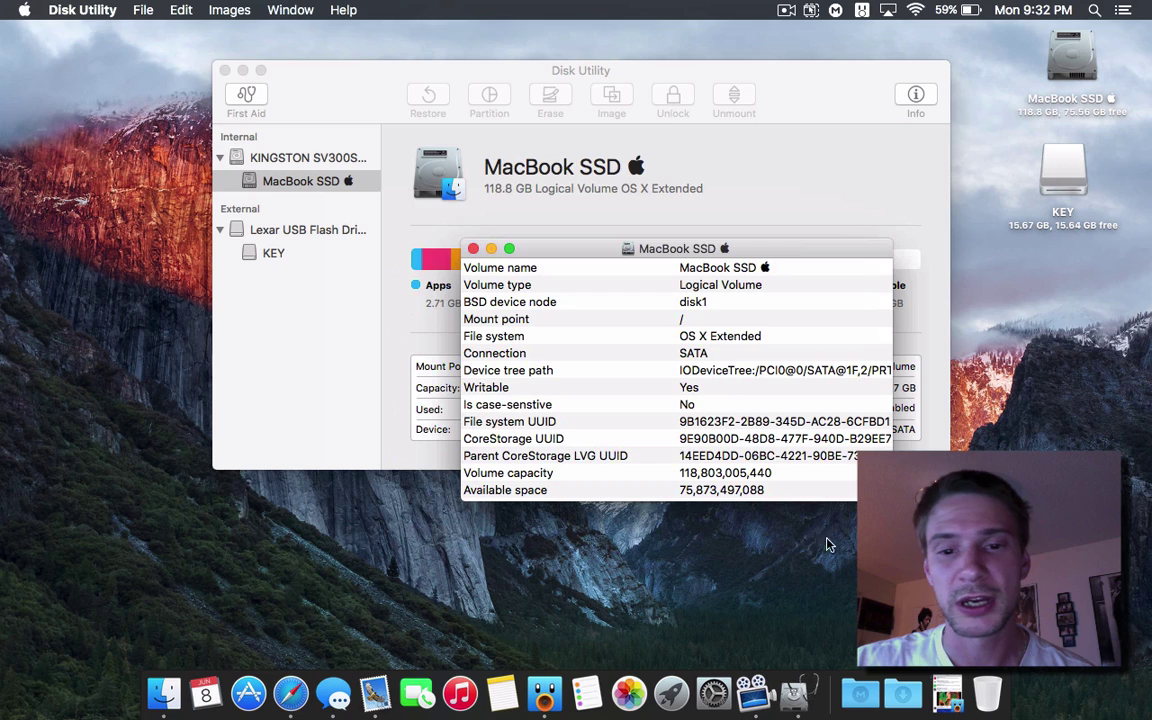
drag(892, 499, 1048, 665)
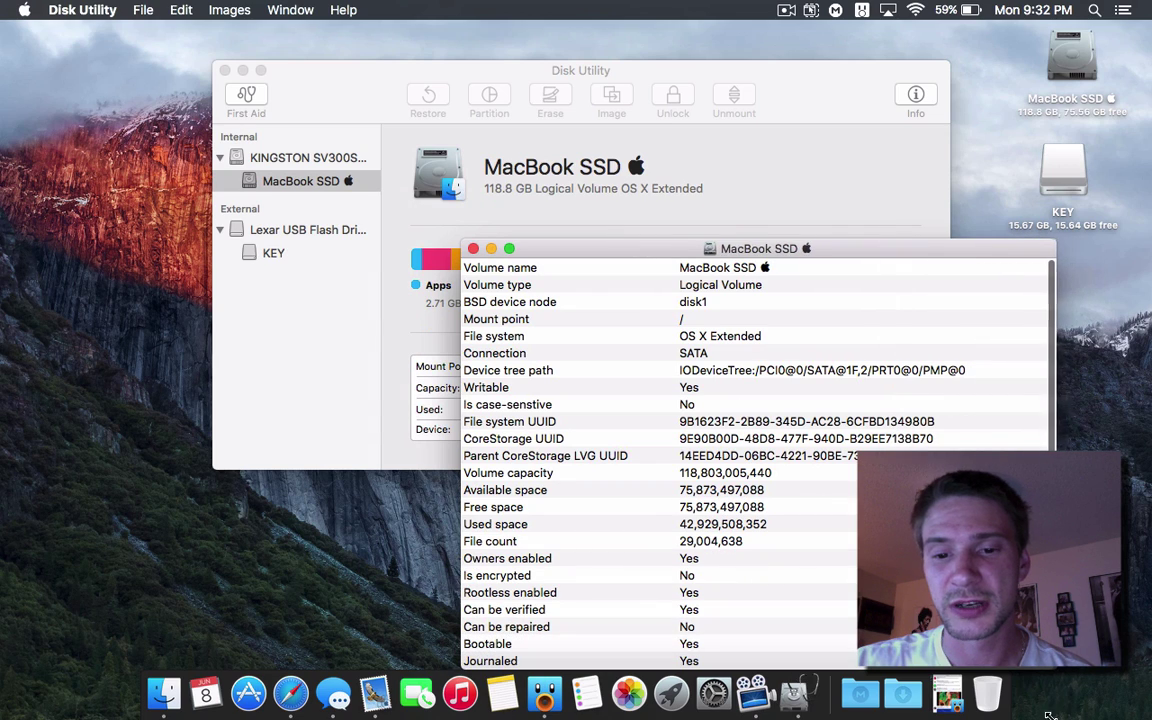
scroll(825, 558, down, 5)
scroll(825, 558, up, 3)
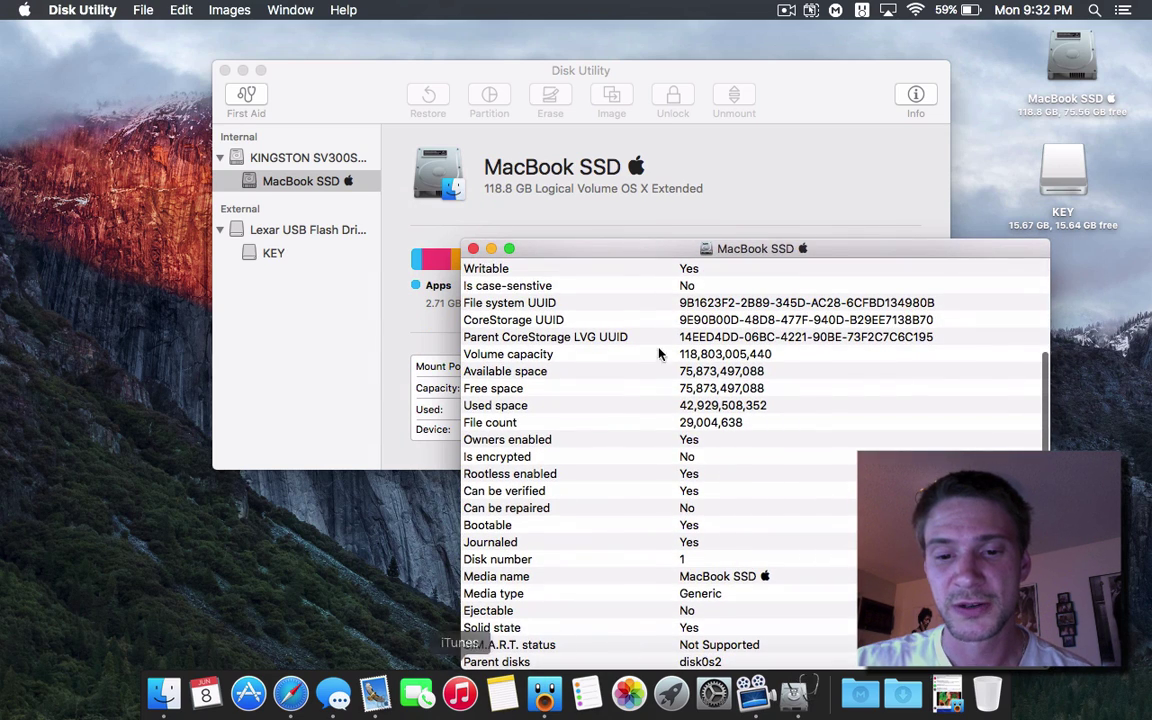
drag(656, 245, 664, 115)
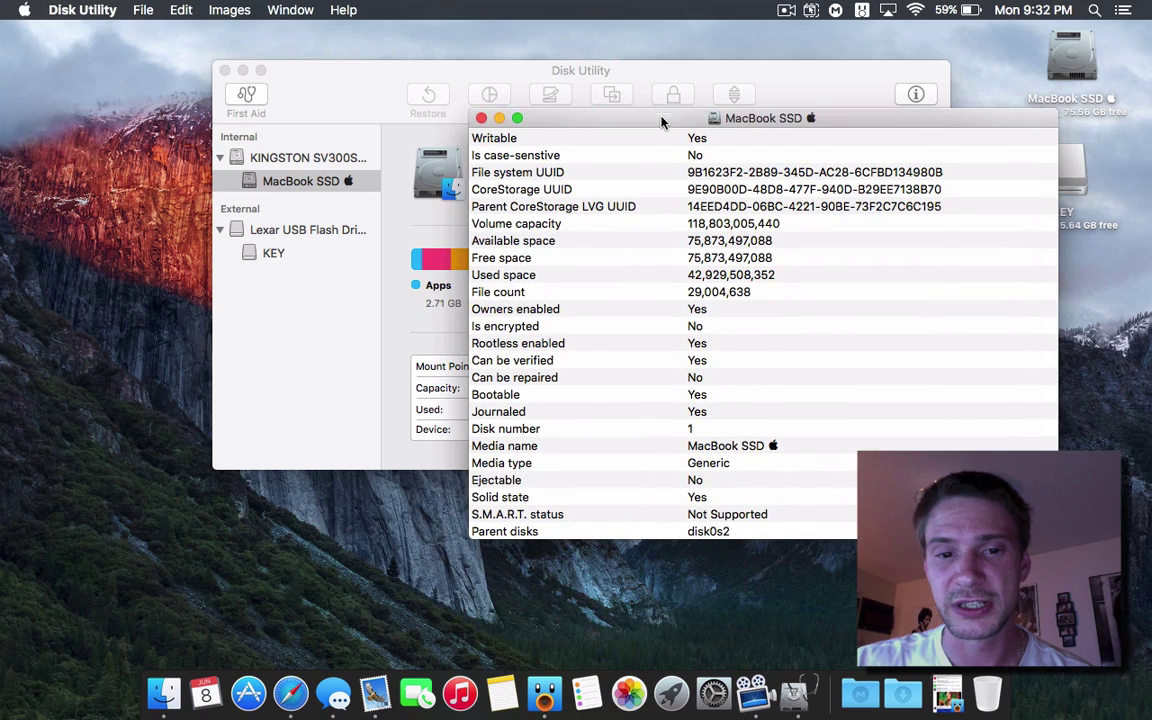
- Review info entries such as Can be verified and Rootless enabled, then bring the main window forward
click(535, 358)
scroll(540, 358, up, 1)
click(563, 344)
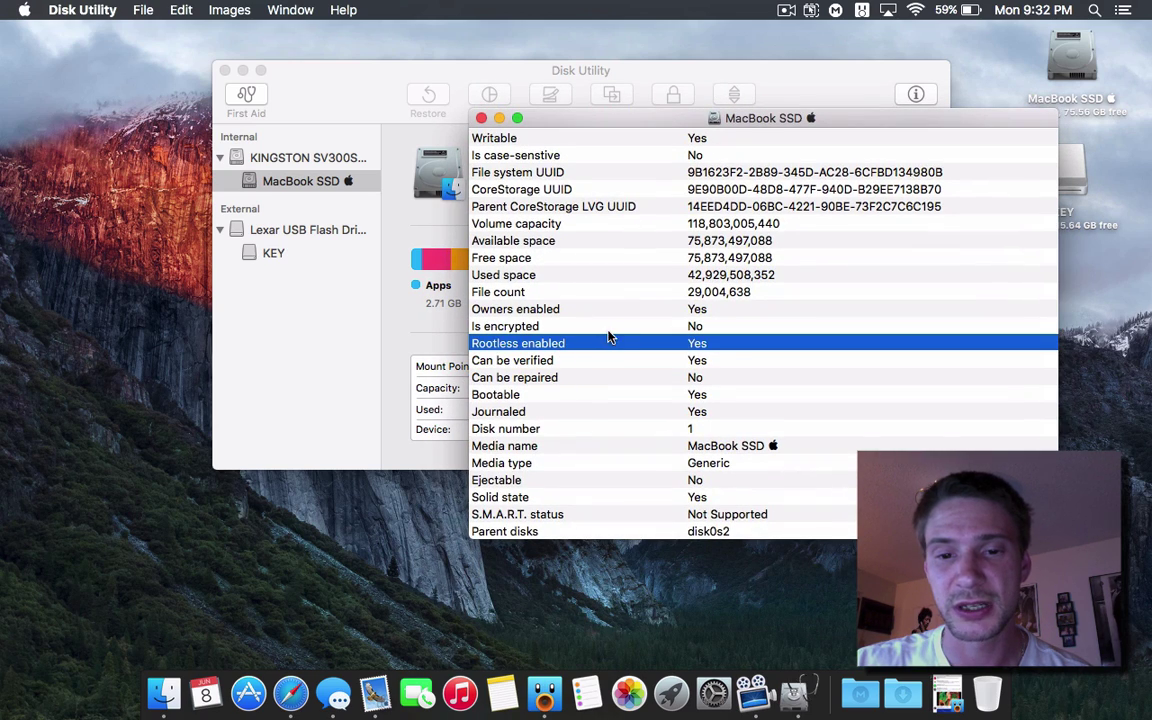
scroll(620, 458, up, 5)
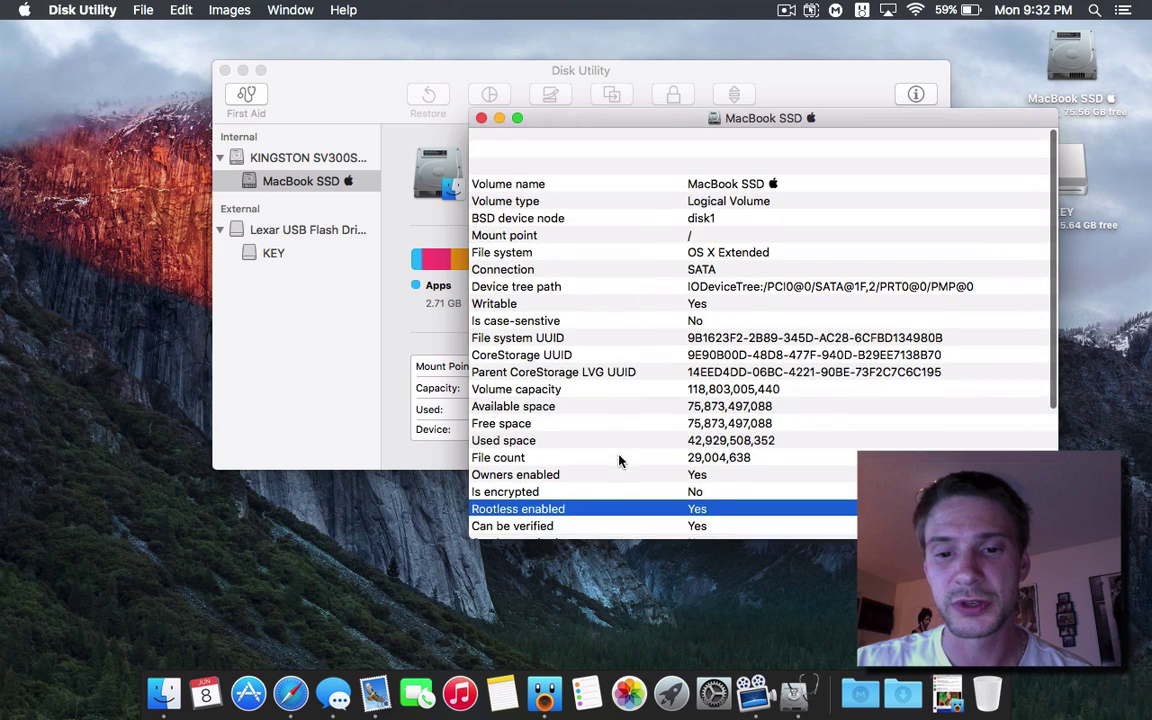
scroll(617, 440, down, 5)
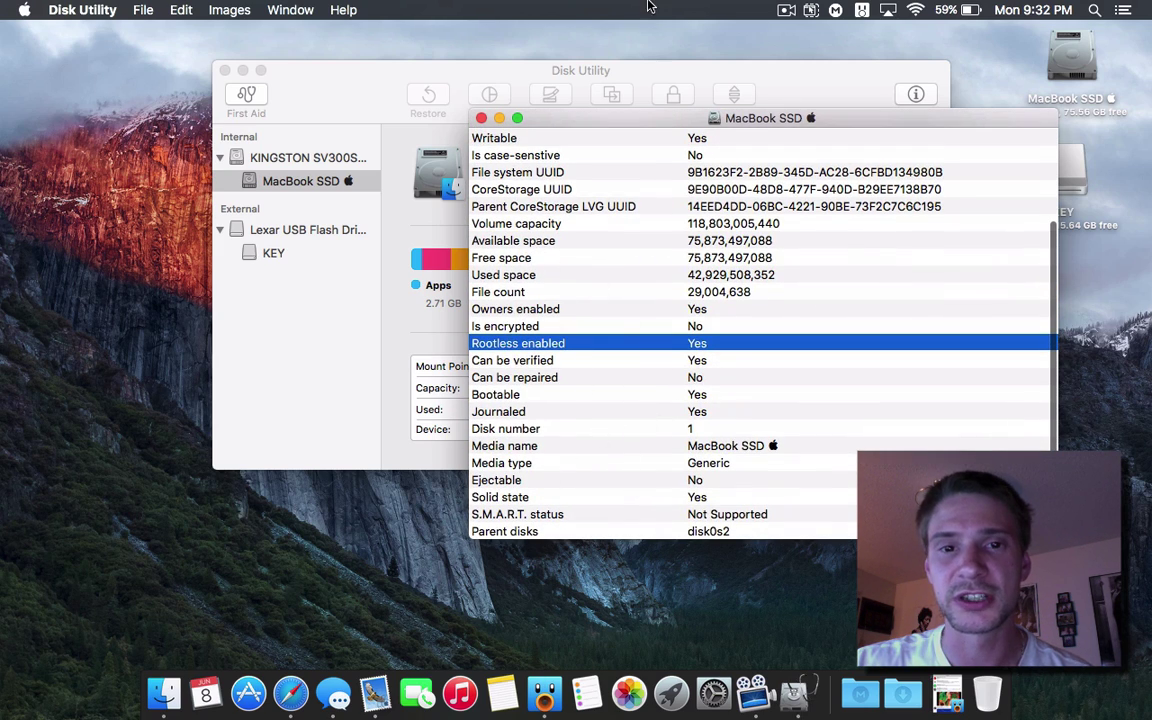
click(557, 99)
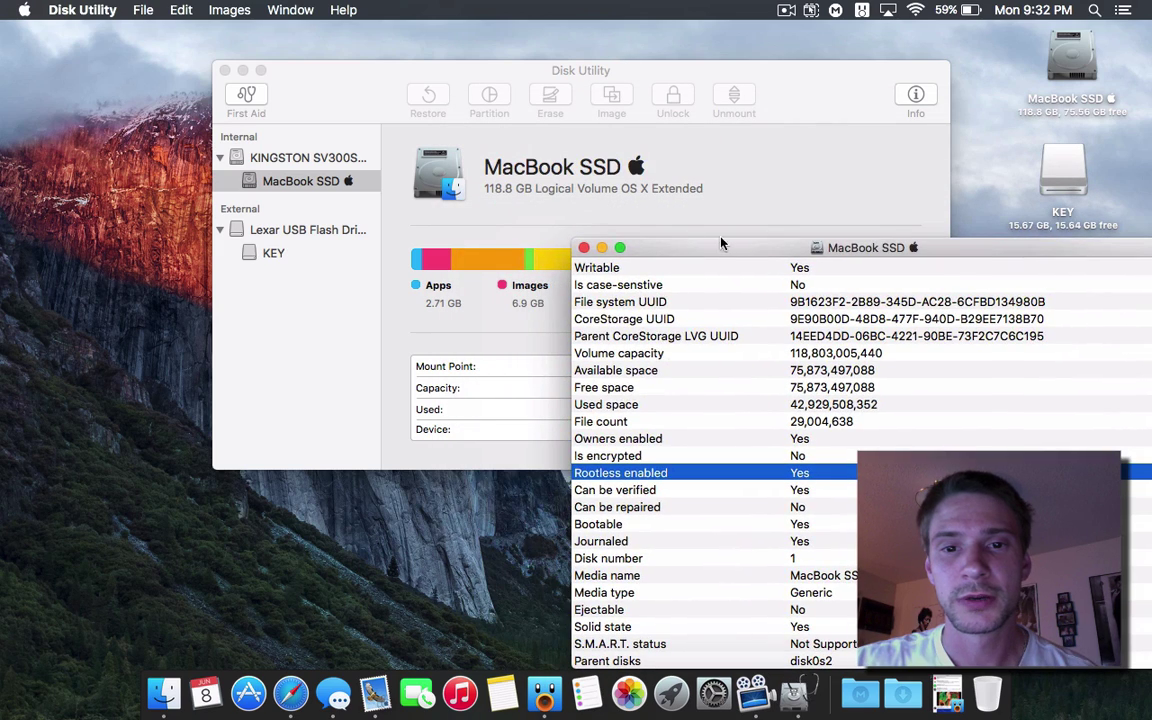